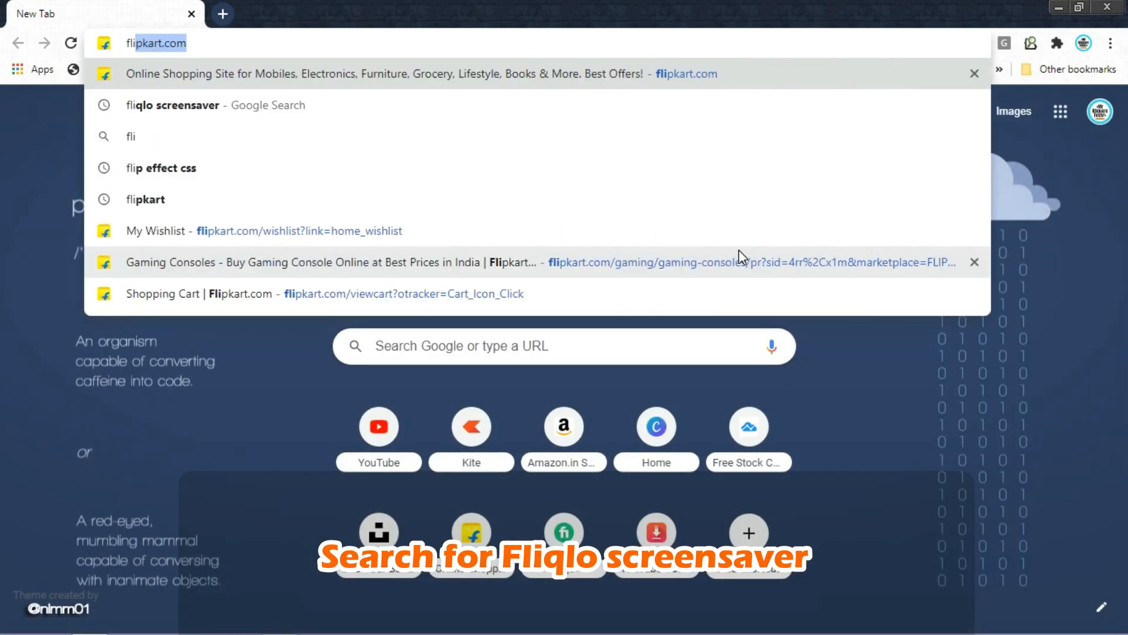
pyautogui.write('qlo ')
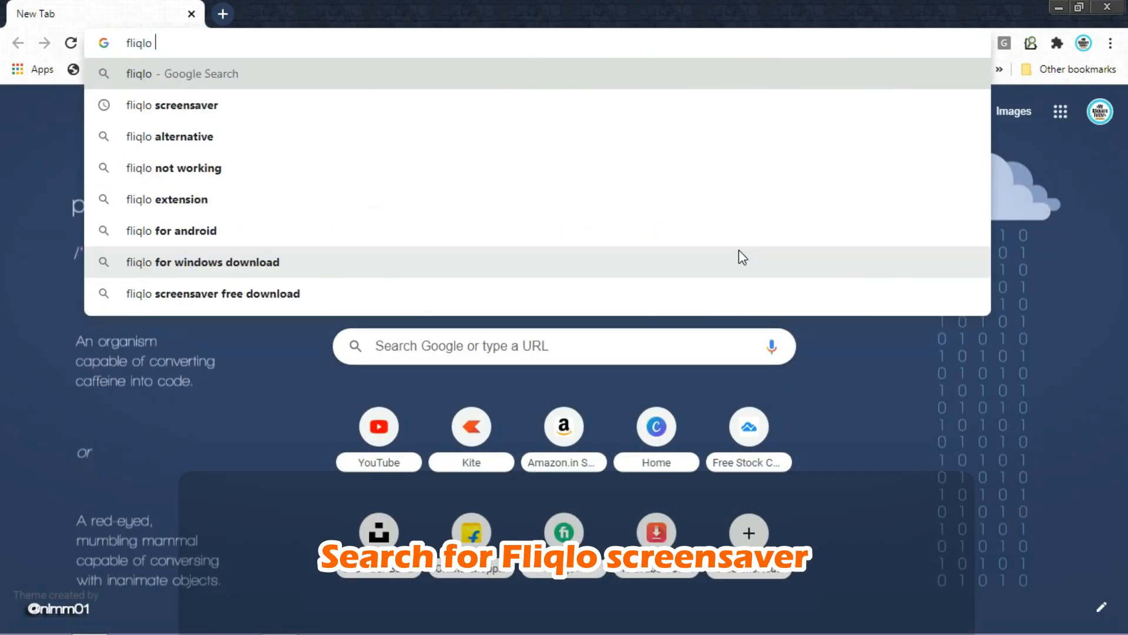
pyautogui.write('sx')
# Search Google for 'fliqlo screensaver' from the Chrome address bar
pyautogui.press('BackSpace')
pyautogui.write('c')
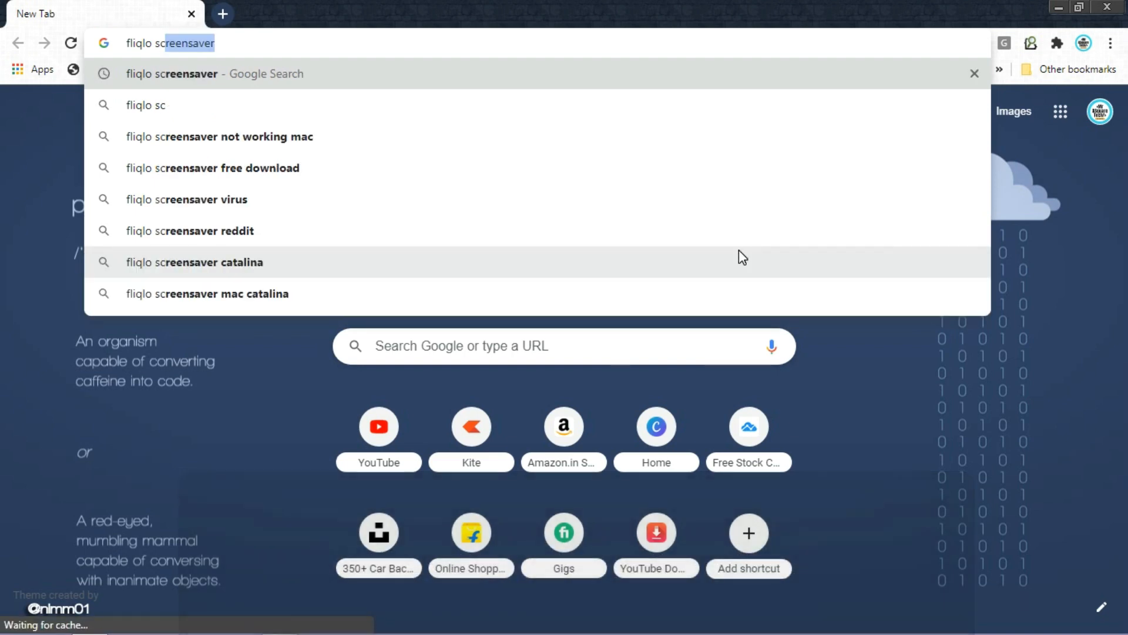
pyautogui.write('reensaver')
pyautogui.press('Return')
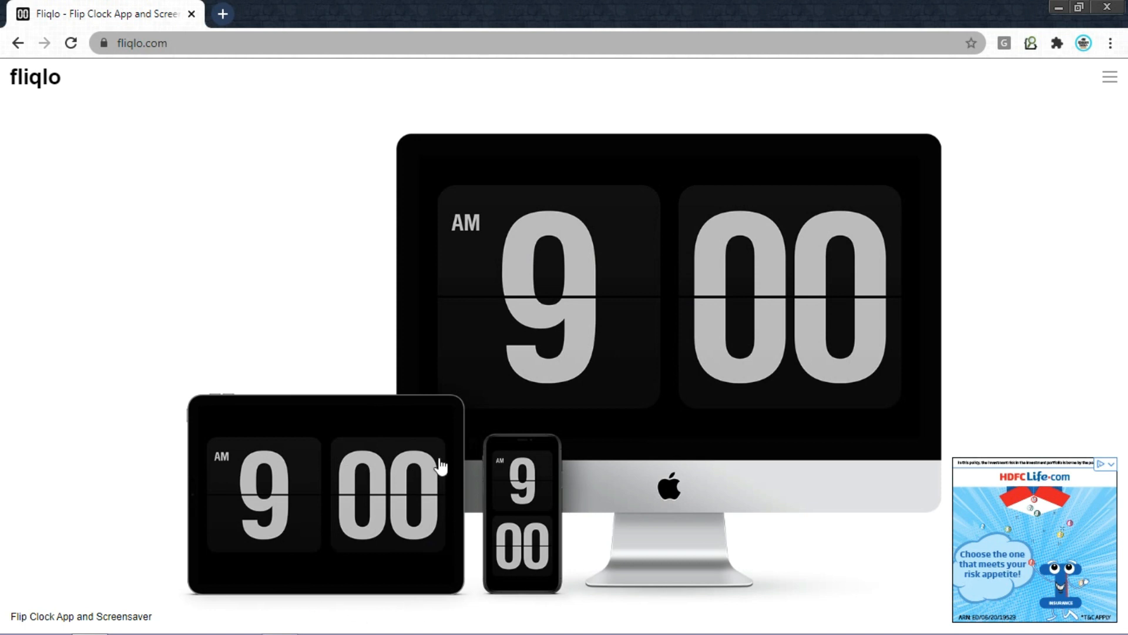
# Download Fliqlo for Windows (fliqlo_133.zip) from the Screensaver page and show the download's options
pyautogui.click(574, 389)
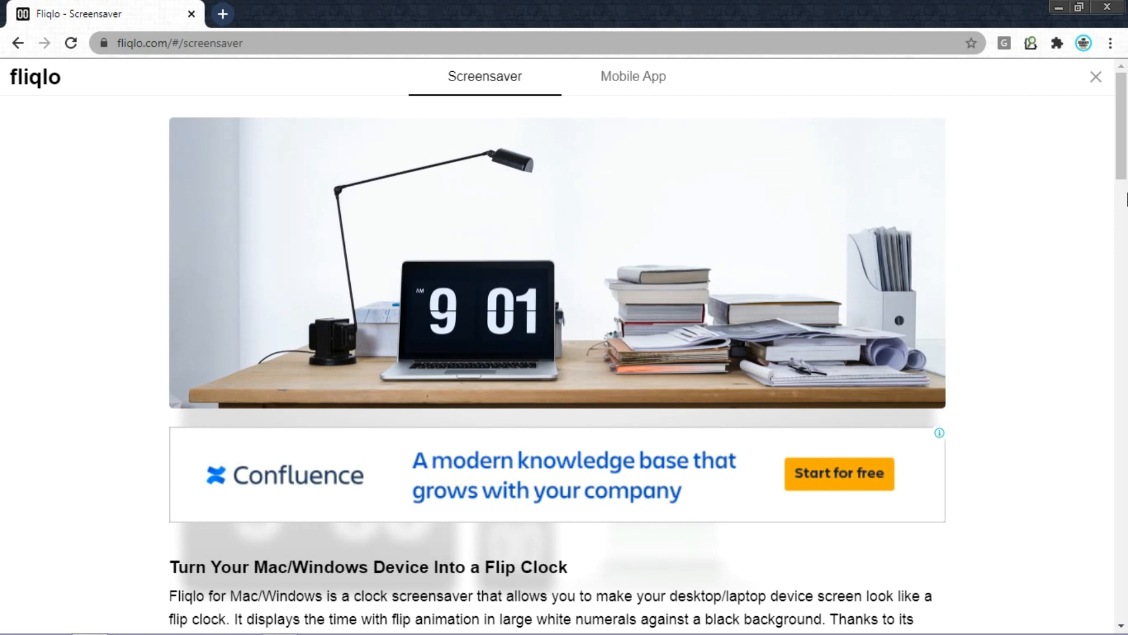
pyautogui.moveTo(1120, 152)
pyautogui.mouseDown()
pyautogui.moveTo(1126, 327)
pyautogui.moveTo(1125, 314)
pyautogui.mouseUp()
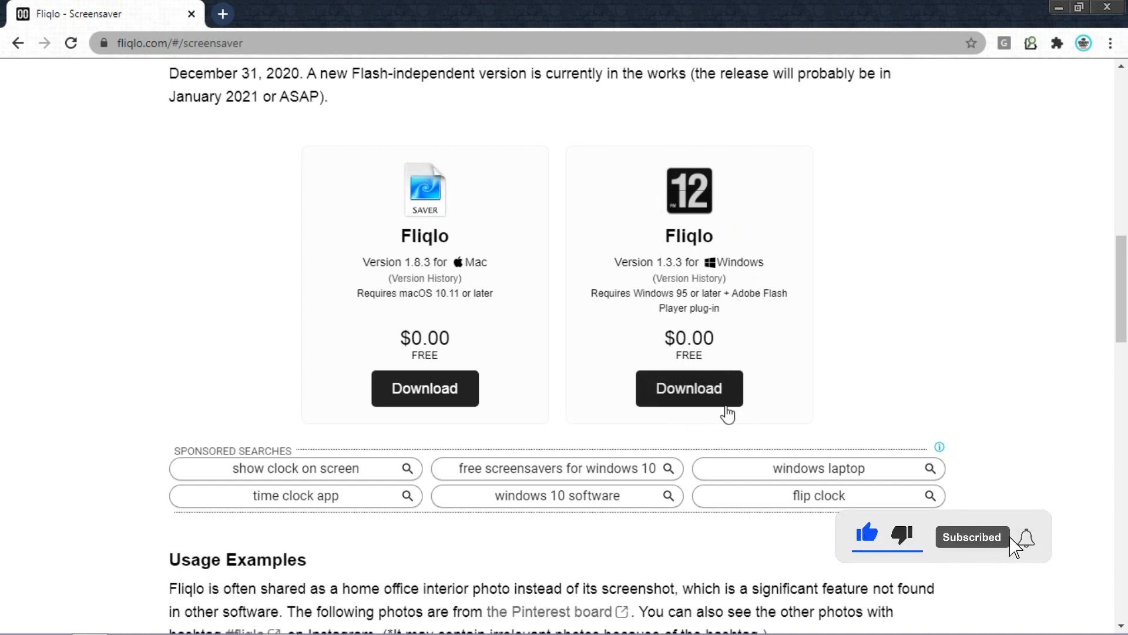
pyautogui.click(689, 393)
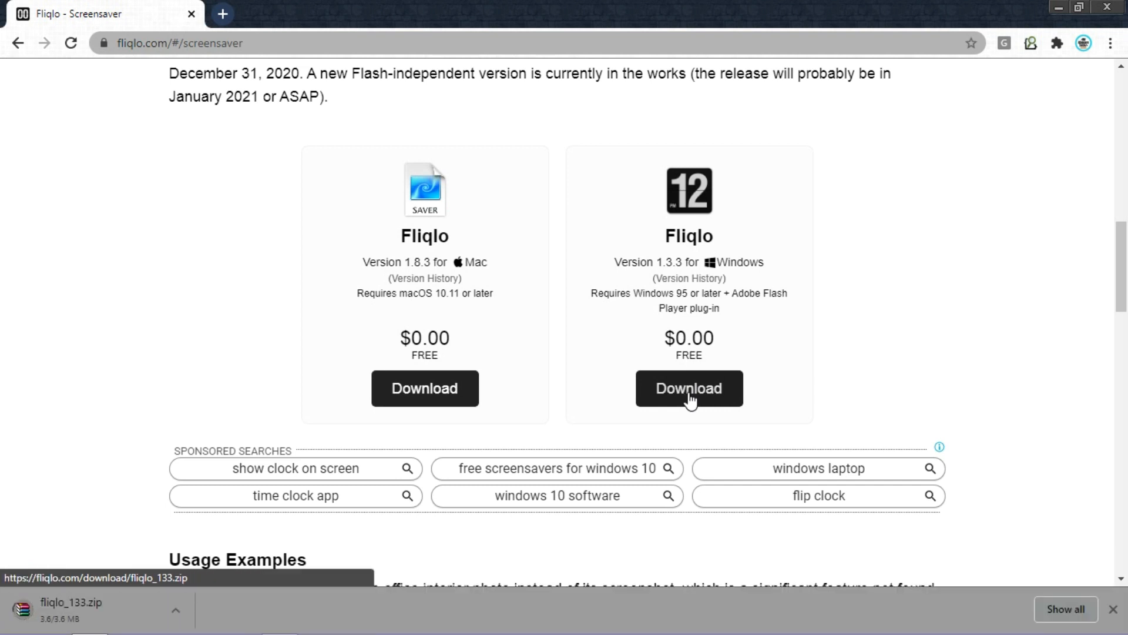
pyautogui.click(176, 609)
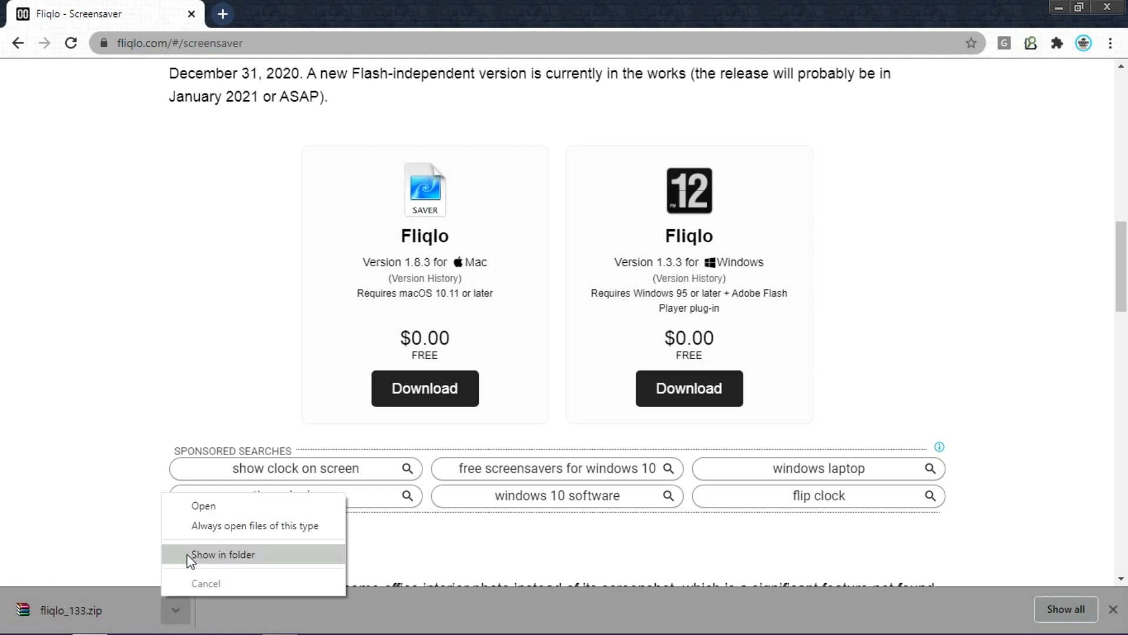
# Move fliqlo_133.zip from Downloads into the Screensaver folder on the Desktop
pyautogui.click(187, 555)
pyautogui.rightClick(530, 561)
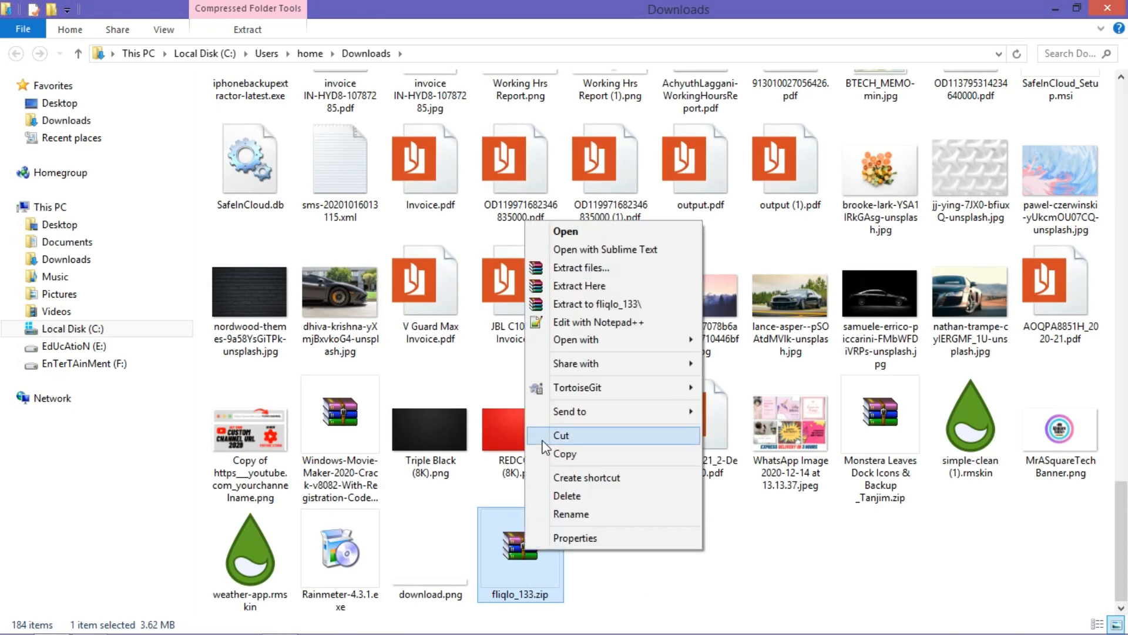
pyautogui.click(544, 435)
pyautogui.click(91, 227)
pyautogui.doubleClick(415, 133)
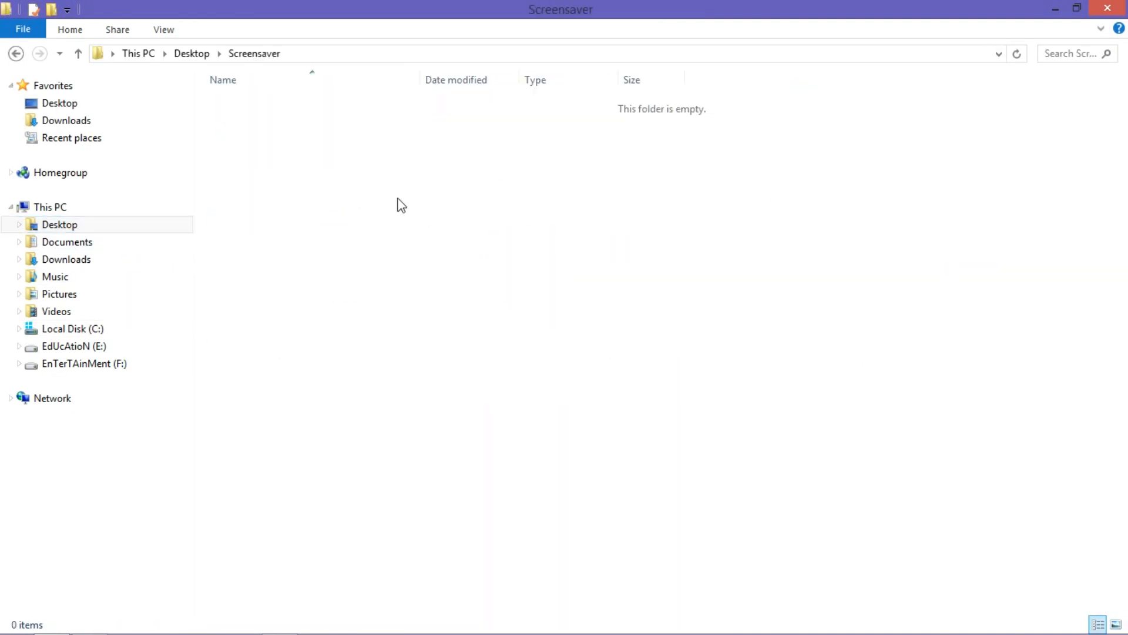
pyautogui.rightClick(397, 205)
pyautogui.click(420, 309)
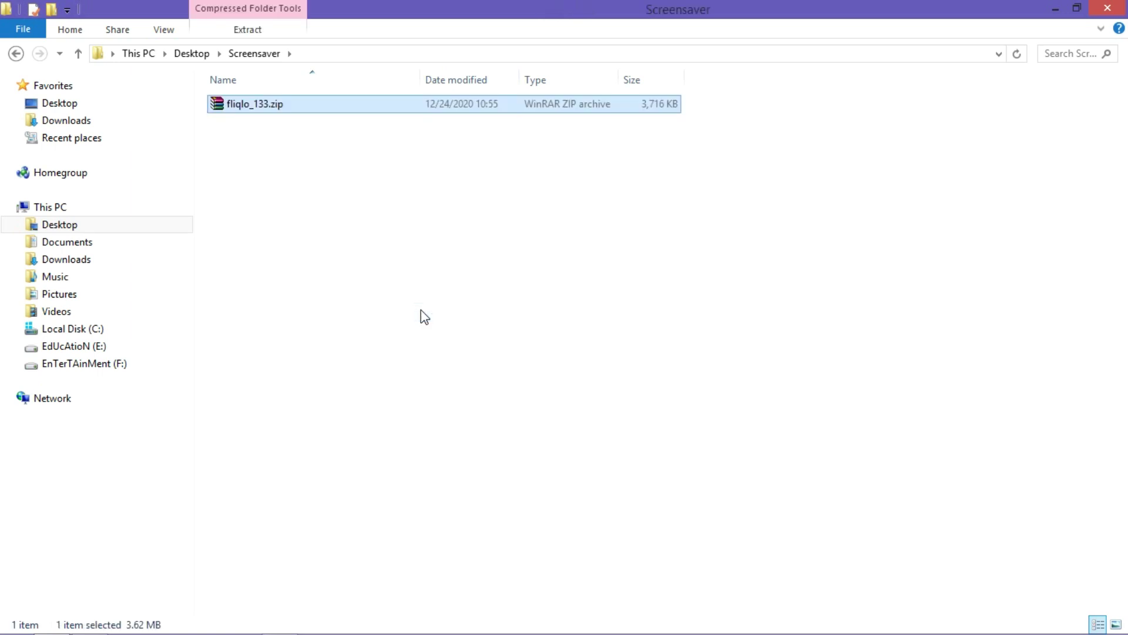
# Extract the zip here and select Fliqlo Setup.exe inside the Fliqlo 1.3.3 folder
pyautogui.rightClick(259, 103)
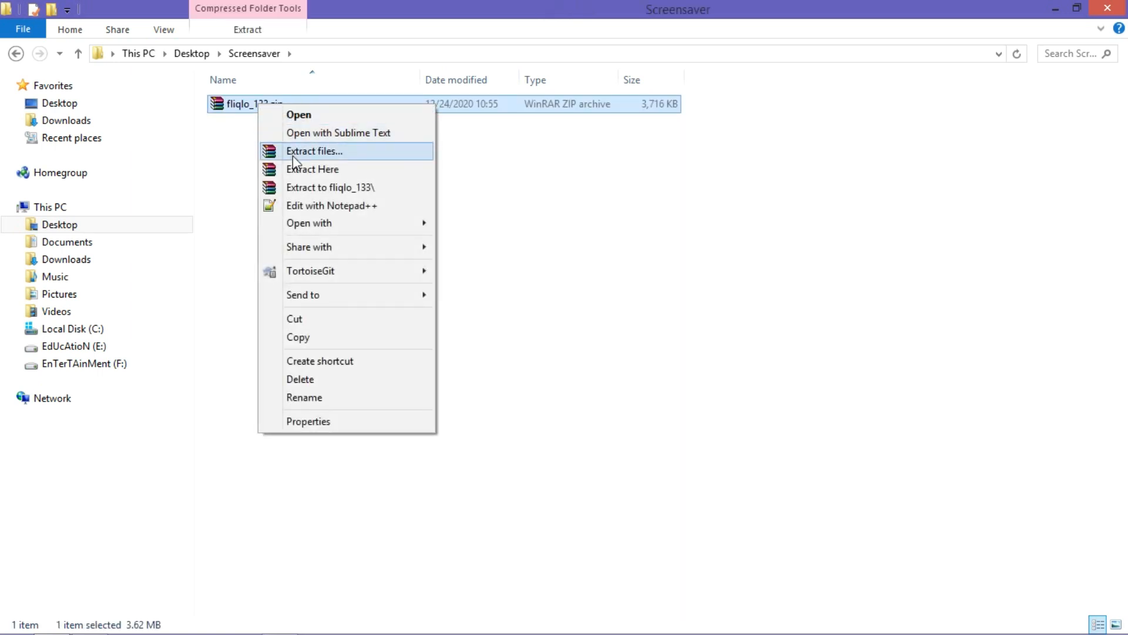
pyautogui.click(305, 173)
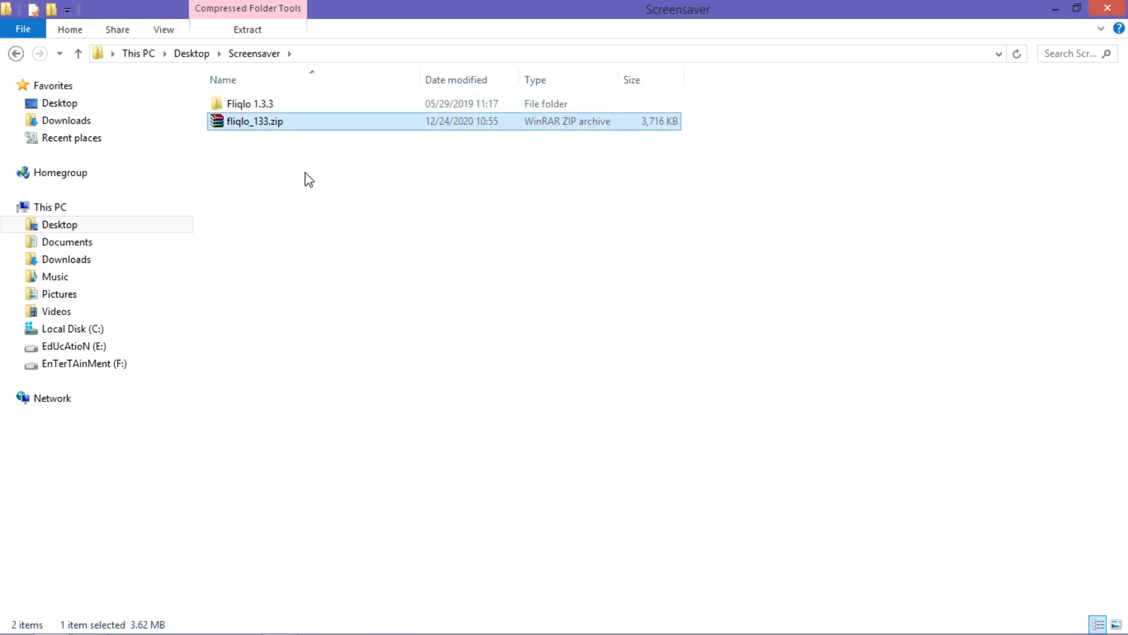
pyautogui.doubleClick(288, 110)
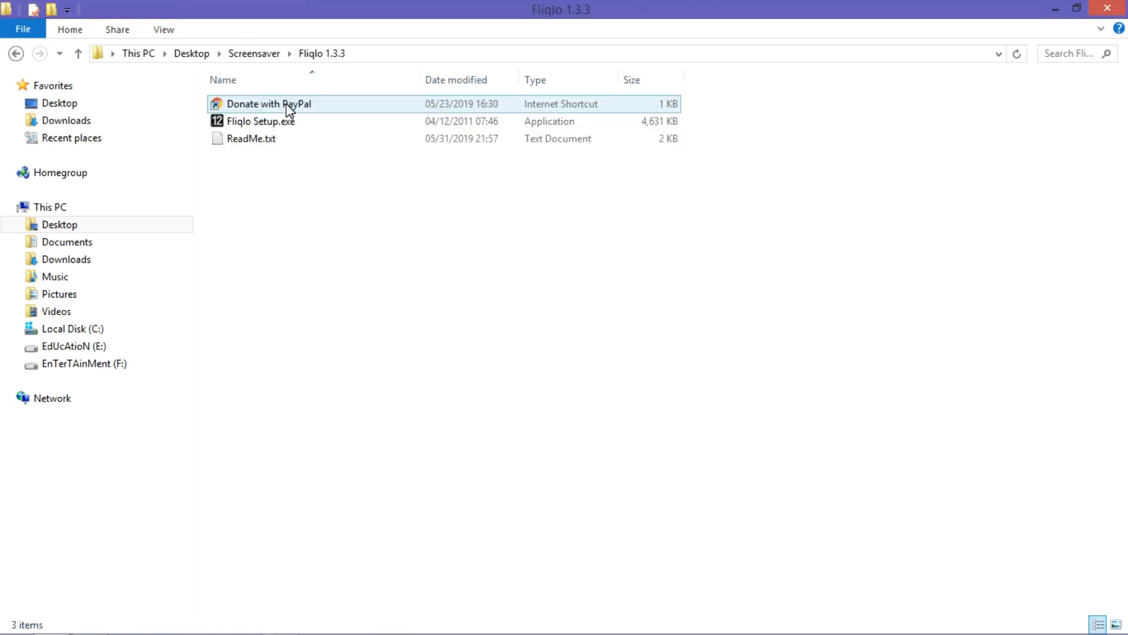
pyautogui.click(289, 128)
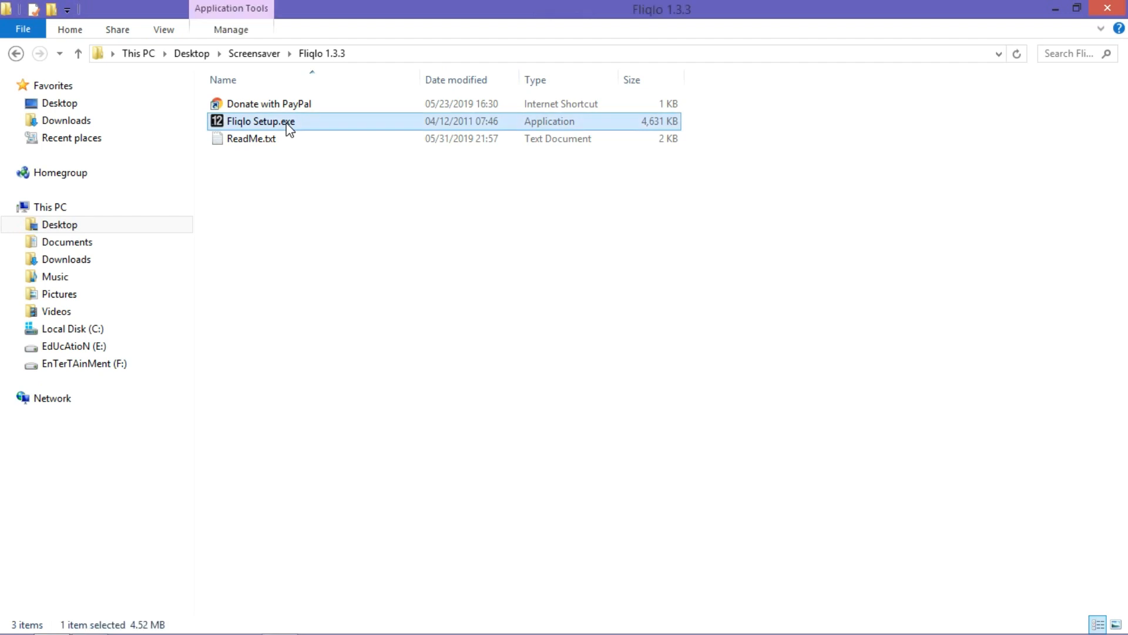
pyautogui.rightClick(288, 128)
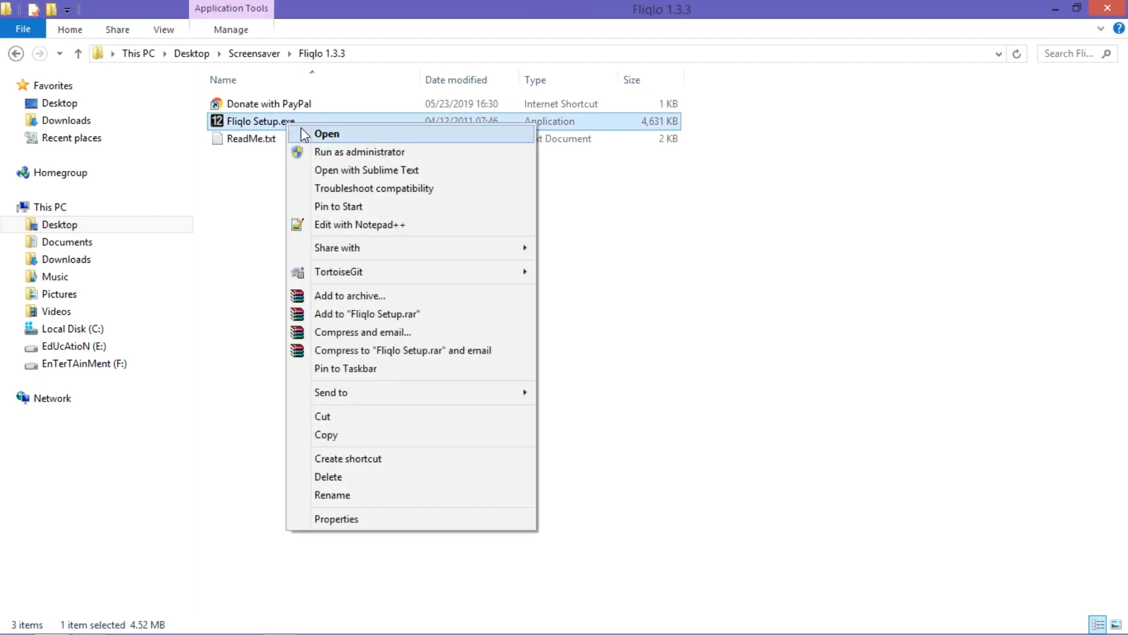
# Run Fliqlo Setup.exe and bring the Screen Saver Settings dialog with Fliqlo selected into view
pyautogui.click(309, 139)
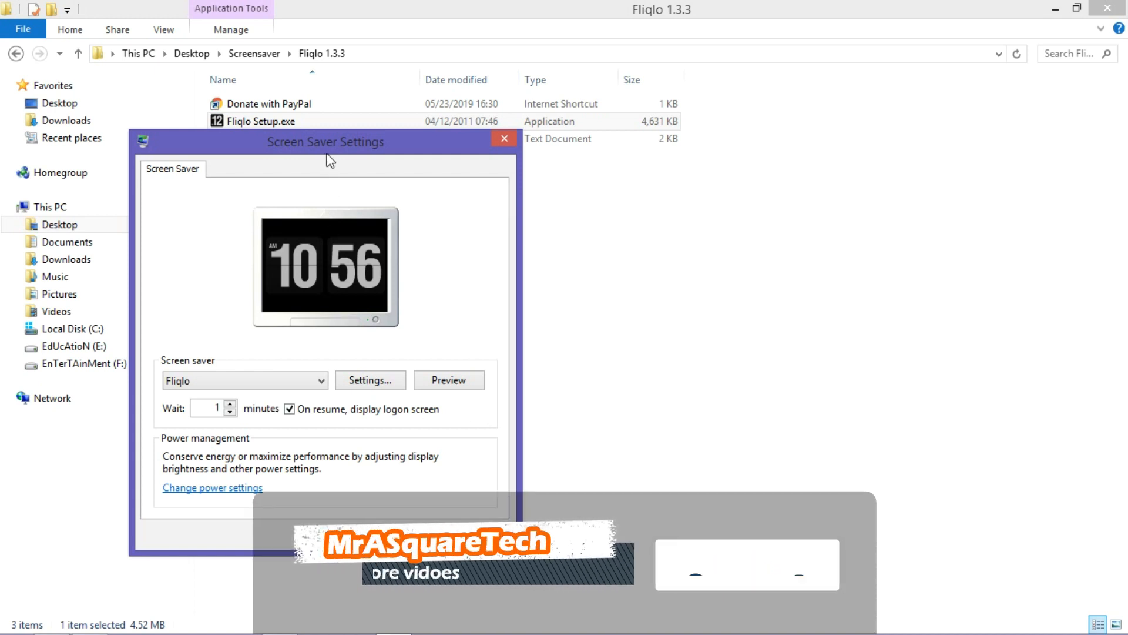
pyautogui.moveTo(325, 145); pyautogui.dragTo(493, 78)
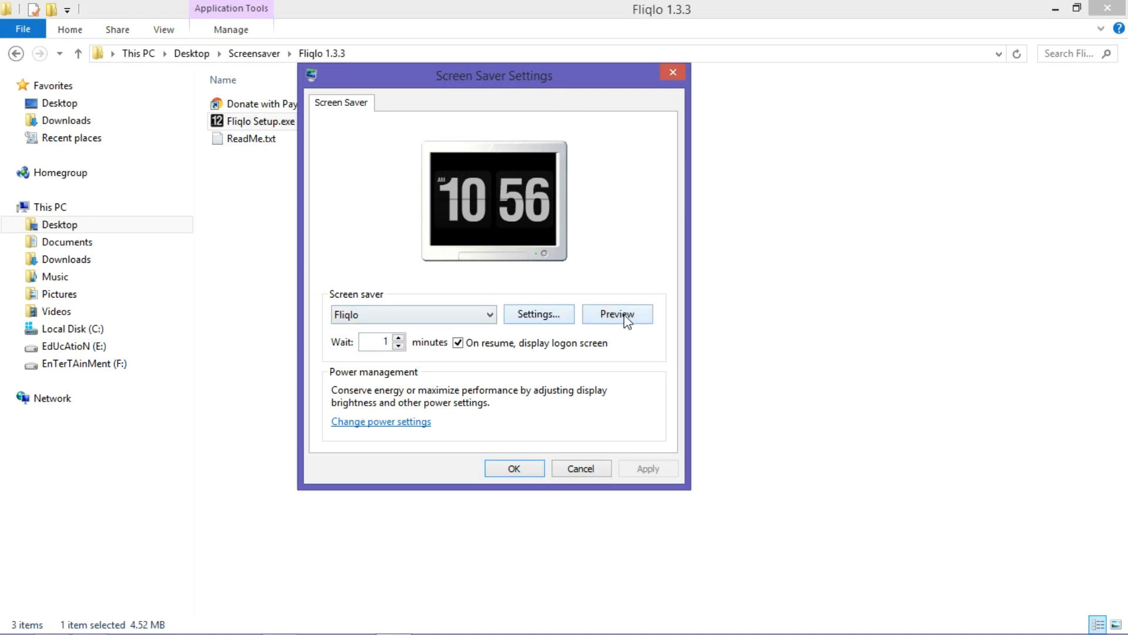
# In Fliqlo's settings, try a larger clock size and toggle the 24H format
pyautogui.click(535, 317)
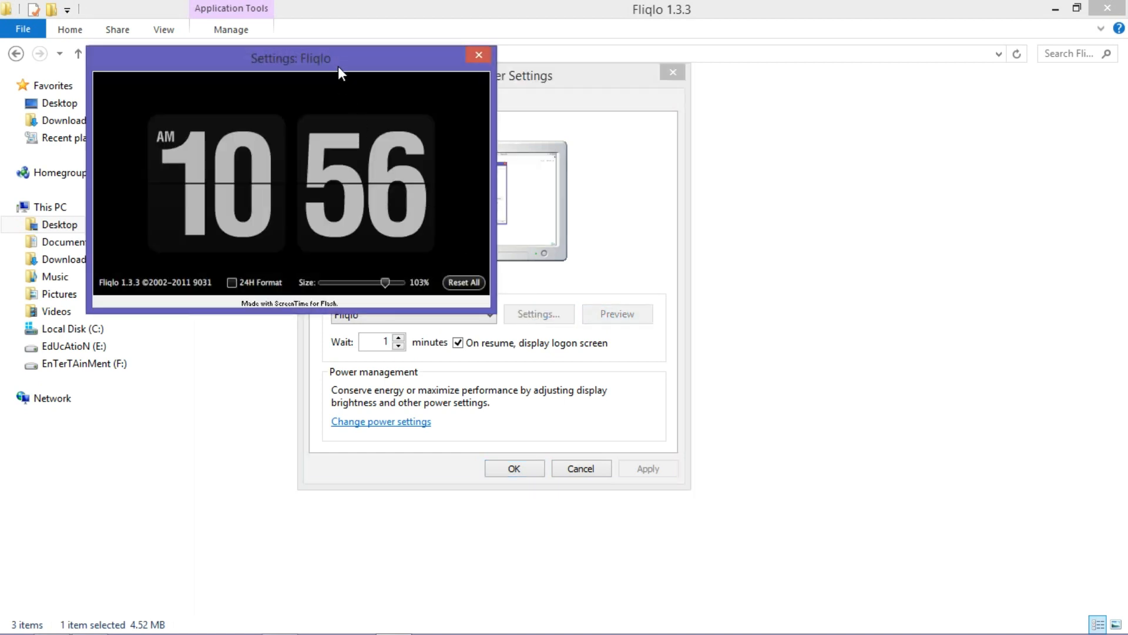
pyautogui.moveTo(331, 56); pyautogui.dragTo(461, 76)
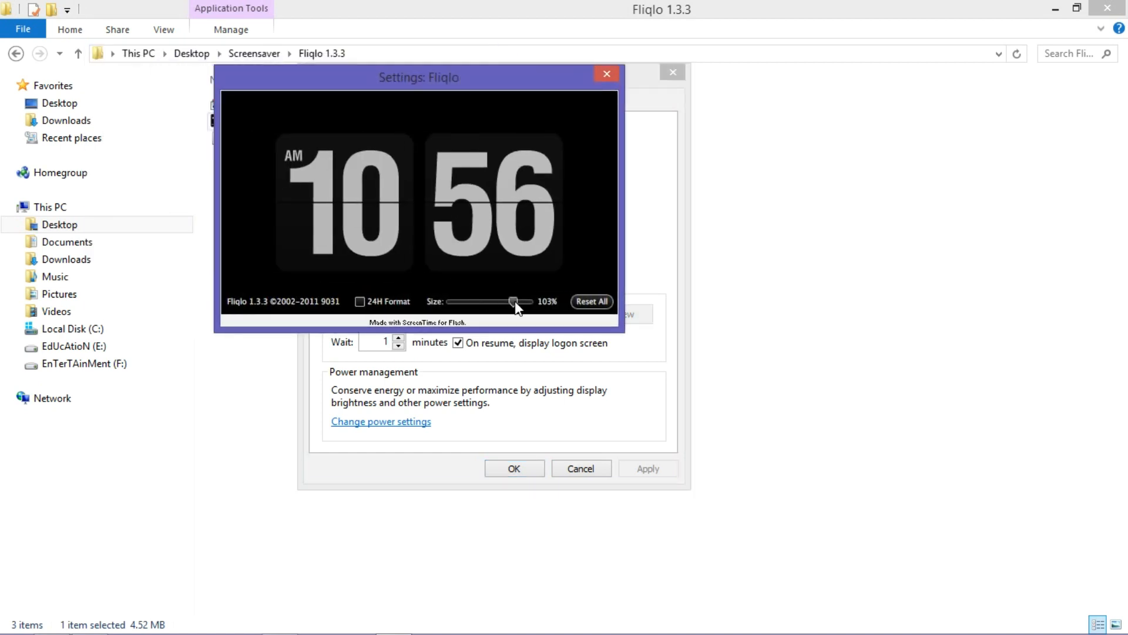
pyautogui.moveTo(516, 306)
pyautogui.mouseDown()
pyautogui.moveTo(525, 307)
pyautogui.moveTo(481, 309)
pyautogui.moveTo(539, 307)
pyautogui.mouseUp()
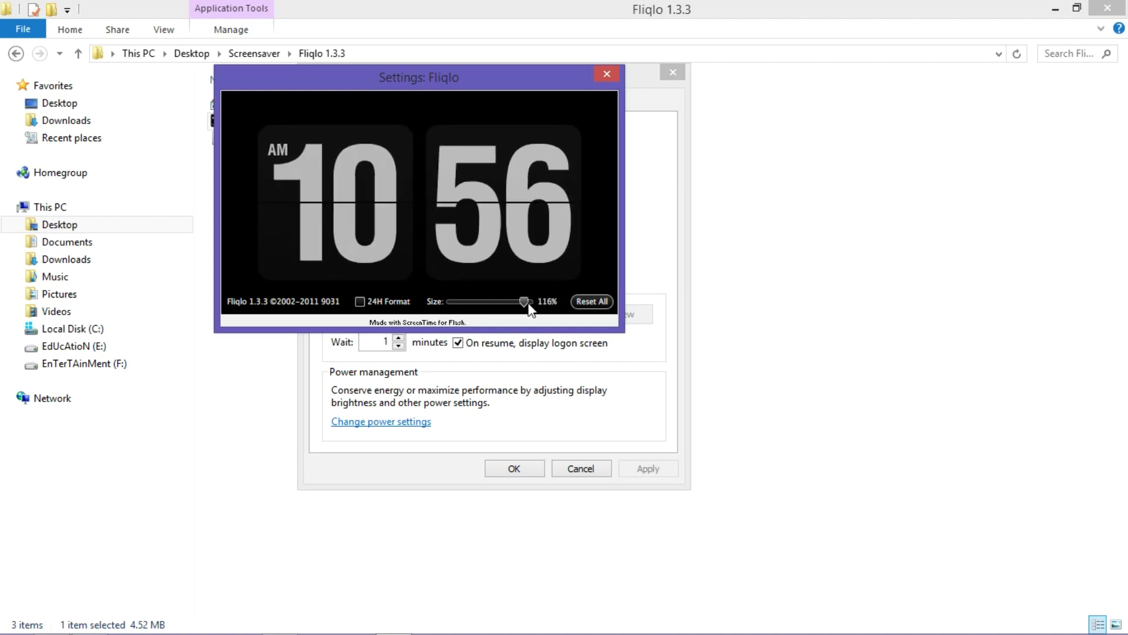
pyautogui.click(360, 302)
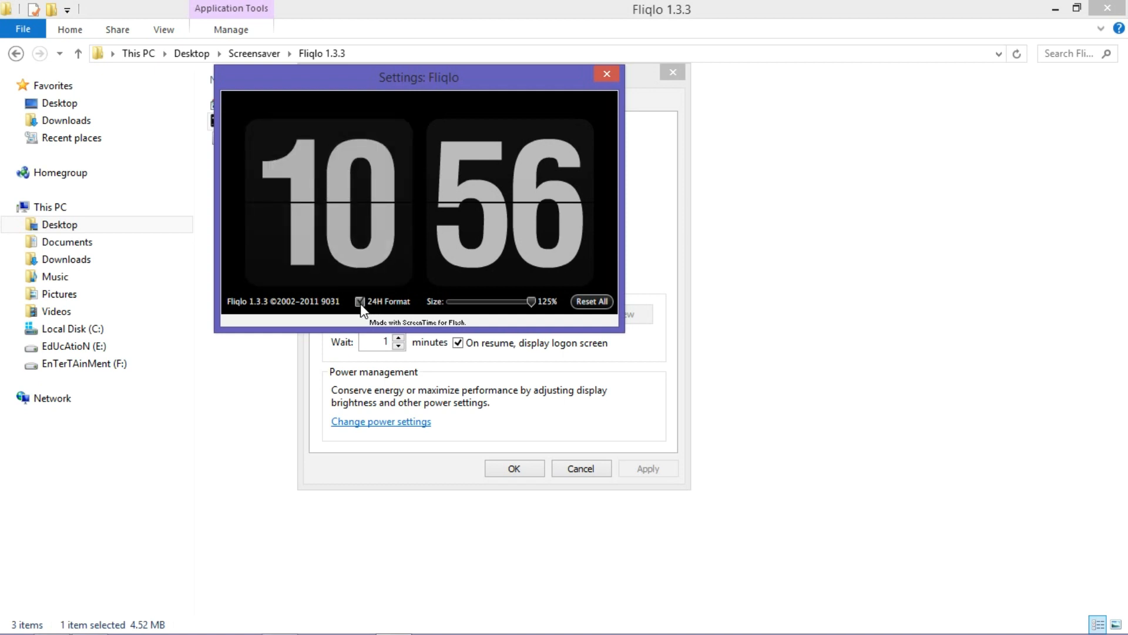
pyautogui.click(361, 302)
pyautogui.click(360, 303)
pyautogui.click(360, 302)
pyautogui.click(360, 302)
# Reset the clock settings to defaults (12-hour, 100%) and close the Fliqlo settings window
pyautogui.click(586, 304)
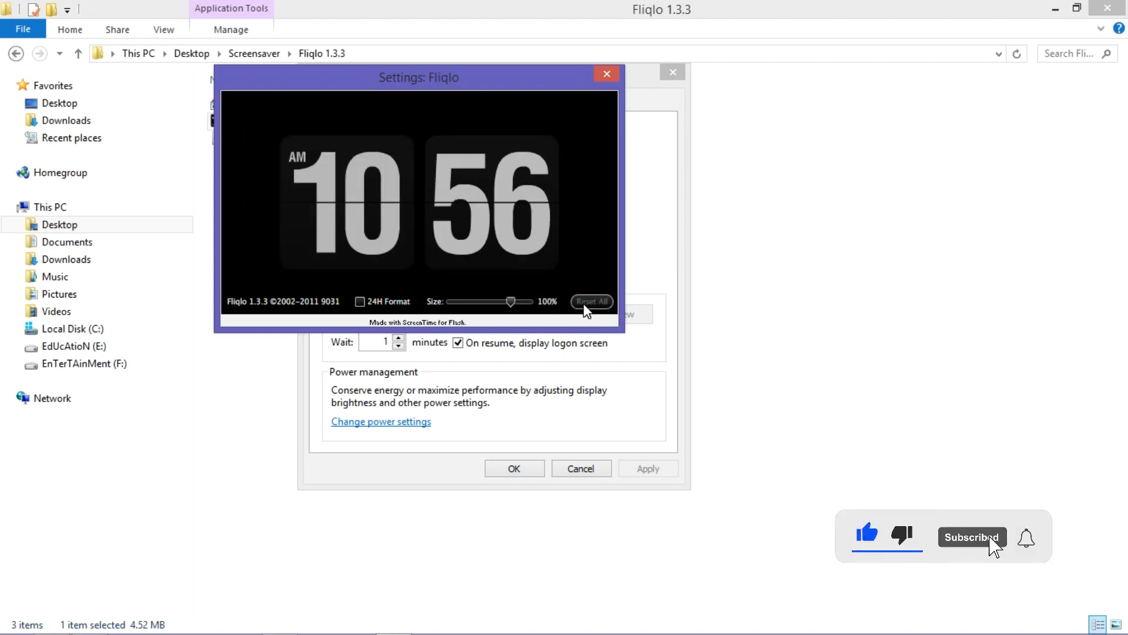
pyautogui.click(605, 75)
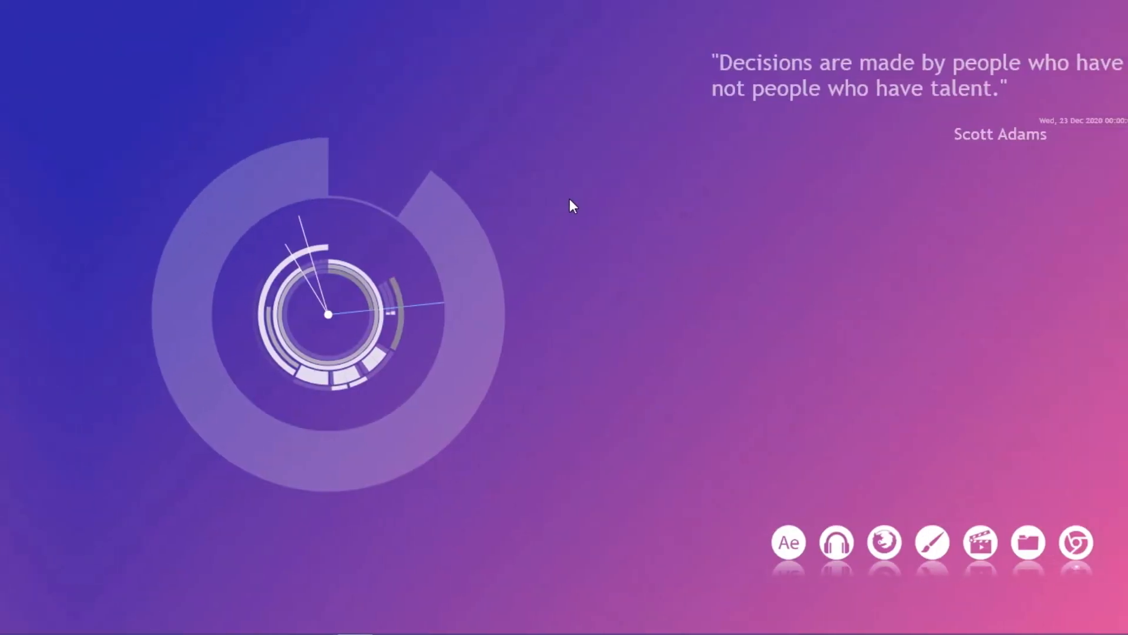
# From the desktop's Personalize menu, open Screen Saver Settings showing Fliqlo as current
pyautogui.rightClick(491, 201)
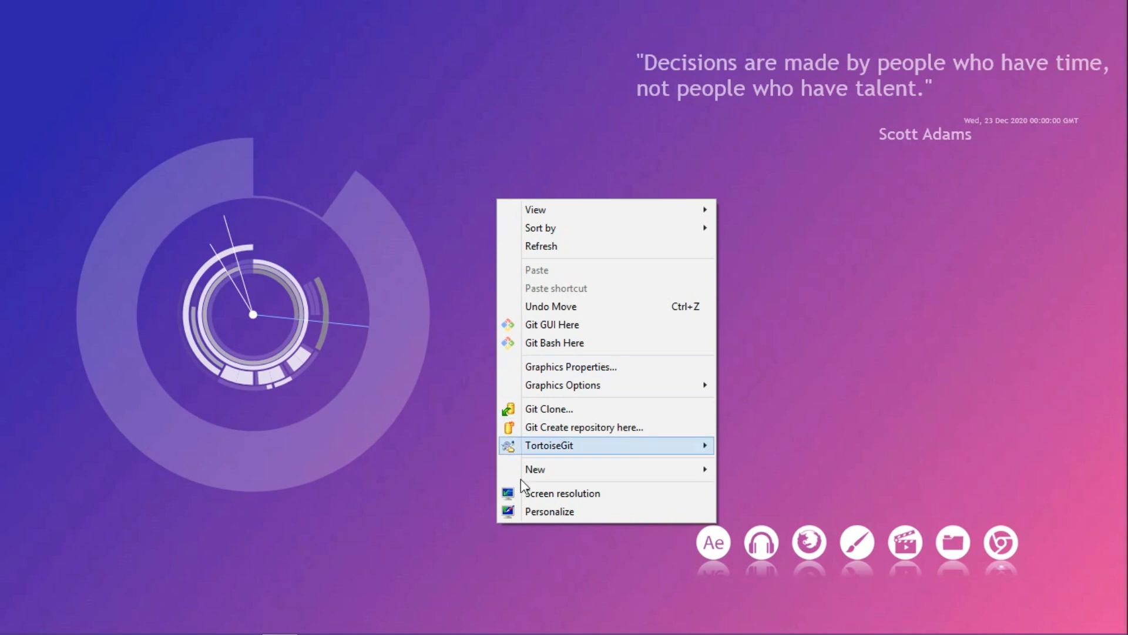
pyautogui.click(527, 512)
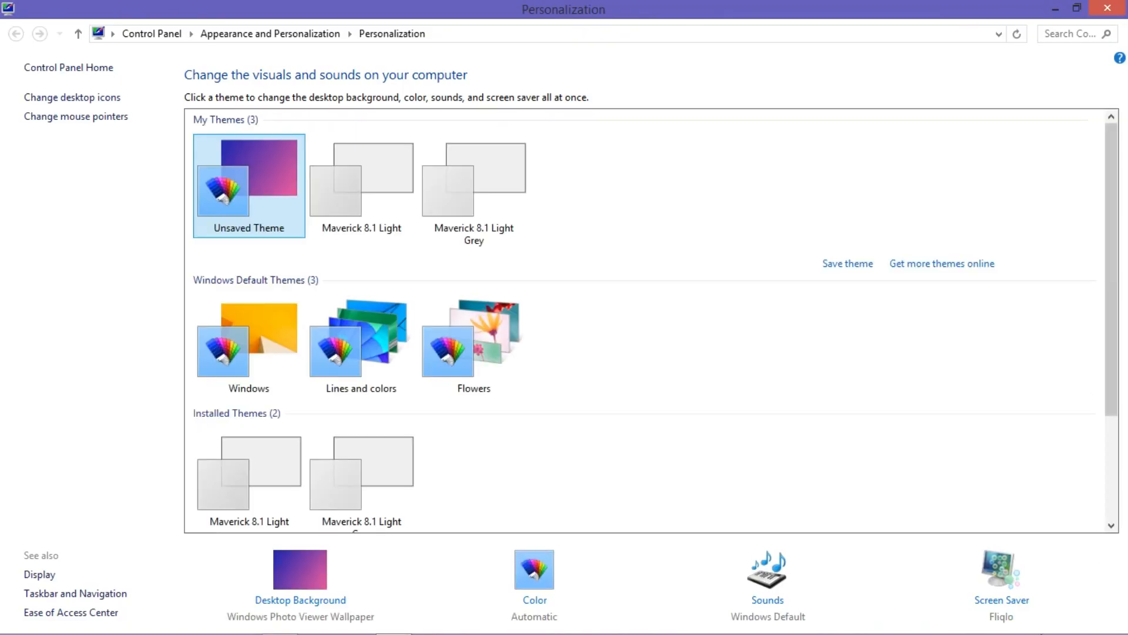
pyautogui.click(1001, 600)
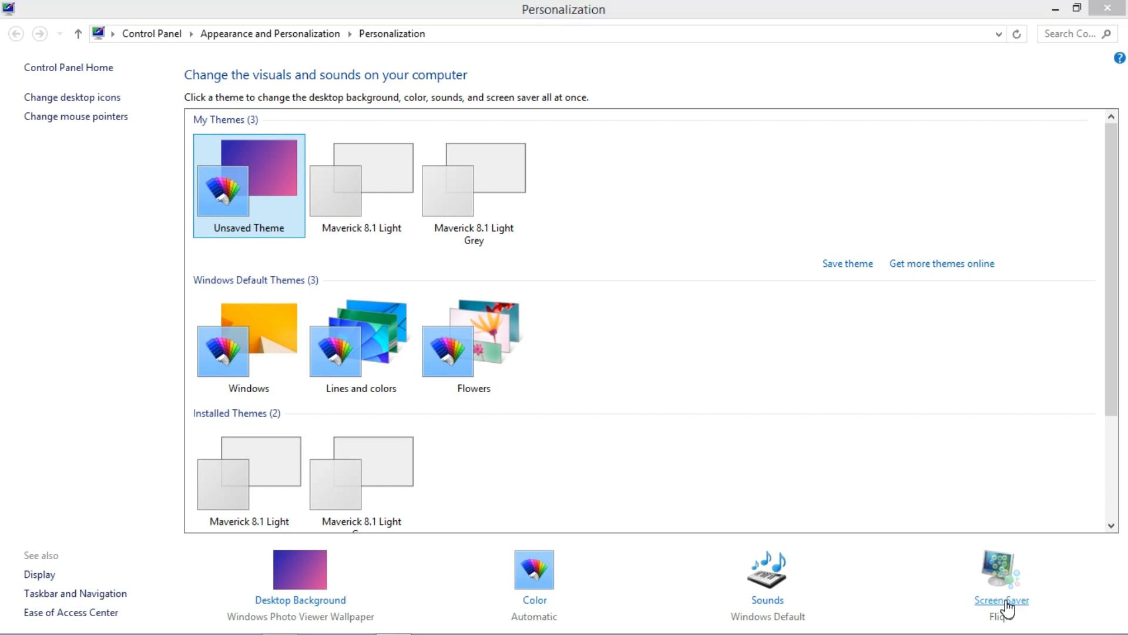